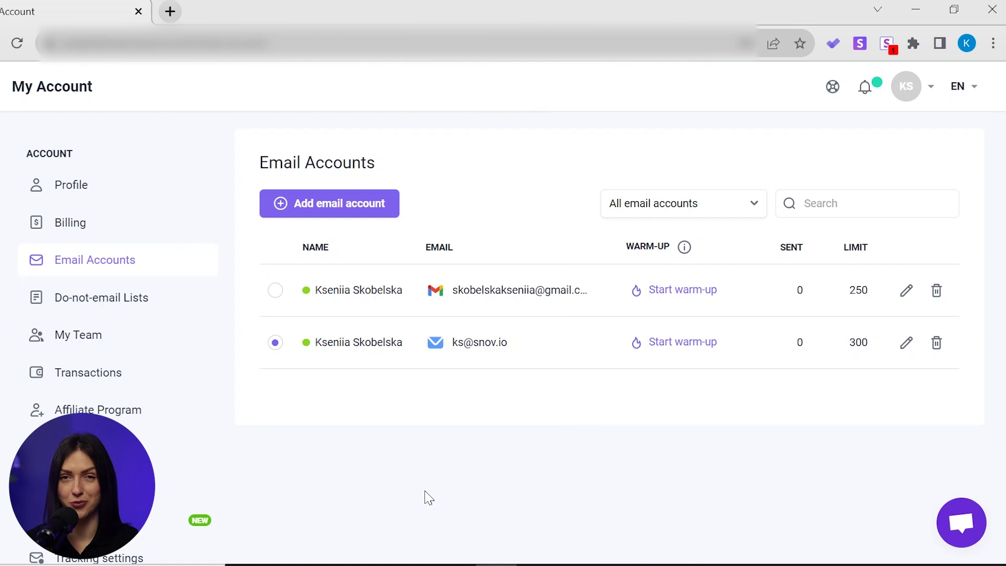
- Cut the Gmail mailbox's daily sending limit from 250 to 25 messages per day
click(906, 290)
click(458, 370)
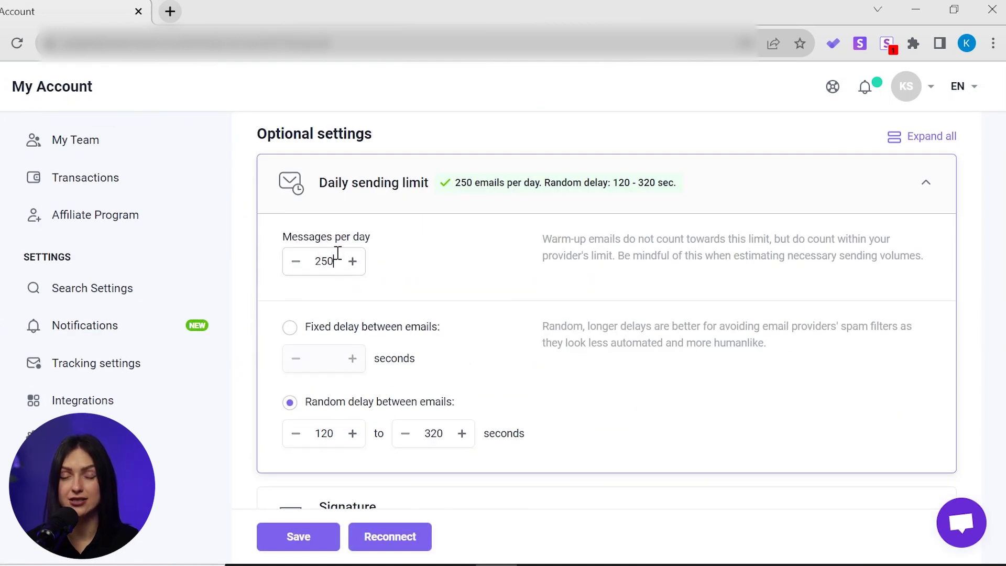
key(BackSpace)
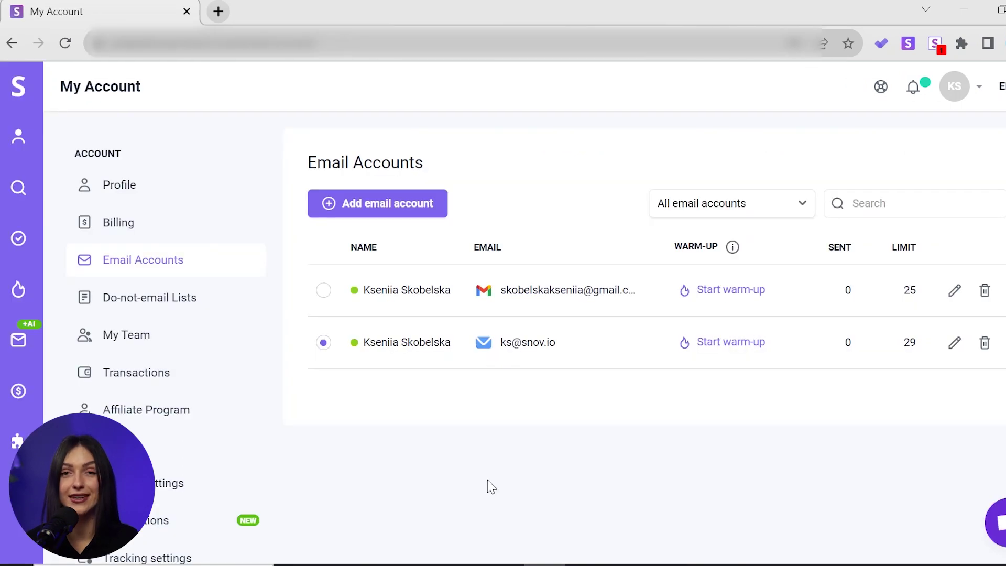
mouse_move(19, 340)
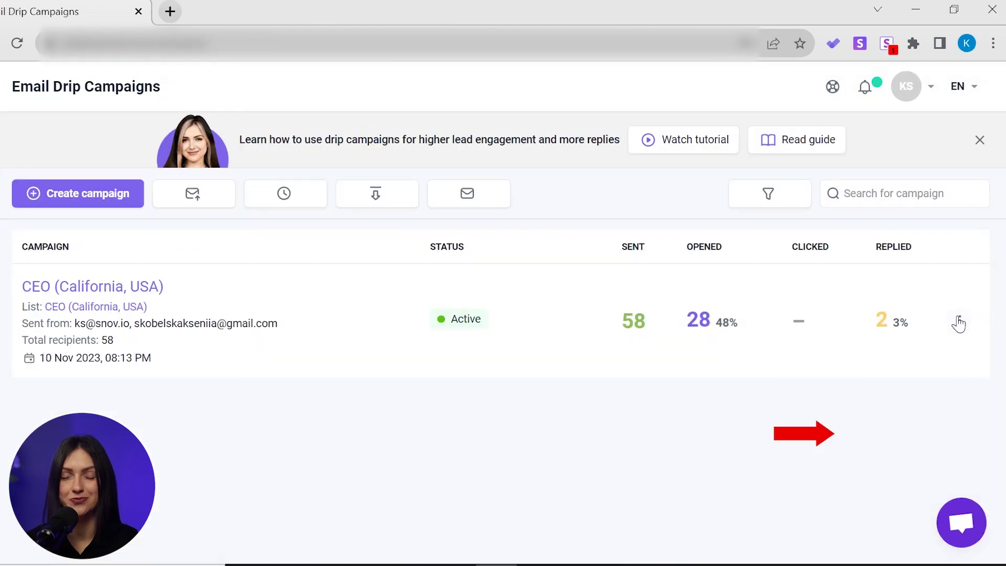
- Start a new campaign sequence with an Email step under Start
click(960, 321)
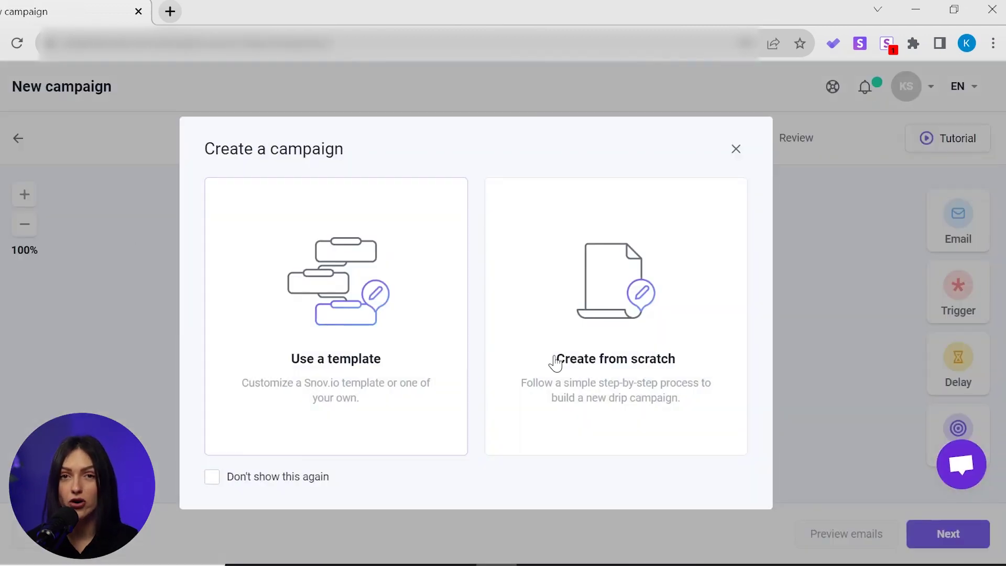
click(581, 347)
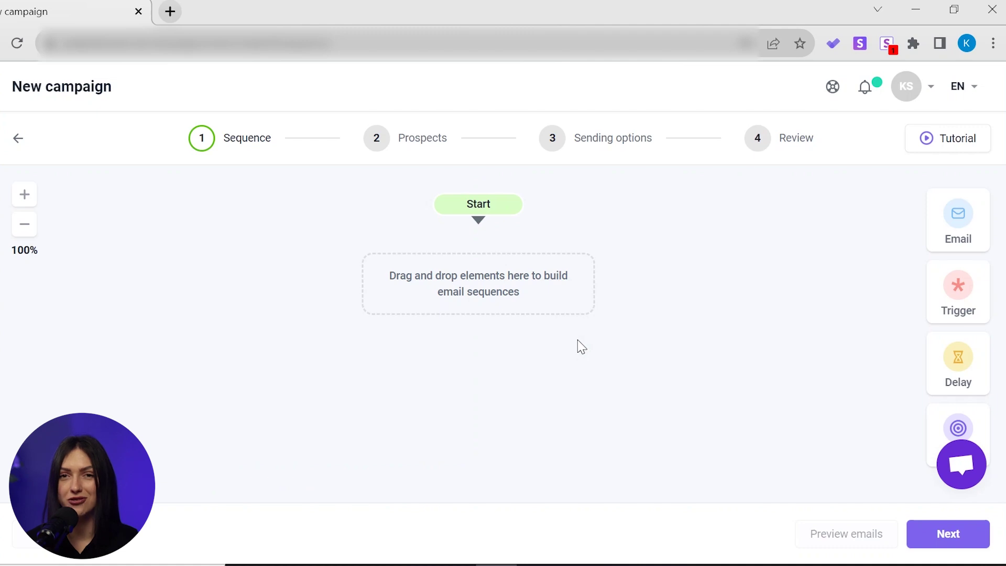
drag(958, 220, 472, 272)
- Have Email AI write the email body from the design agency service description
click(472, 291)
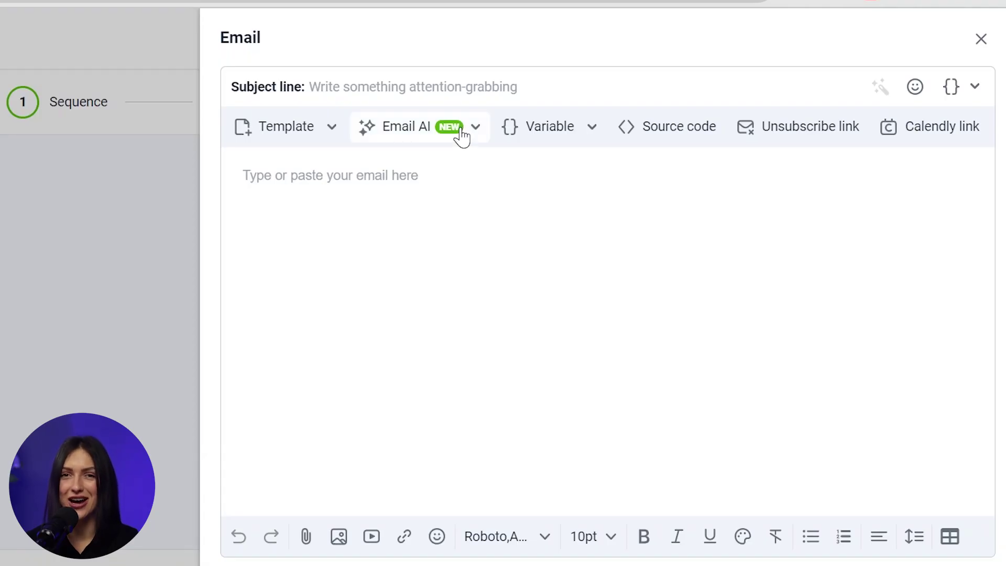
click(462, 135)
mouse_move(447, 167)
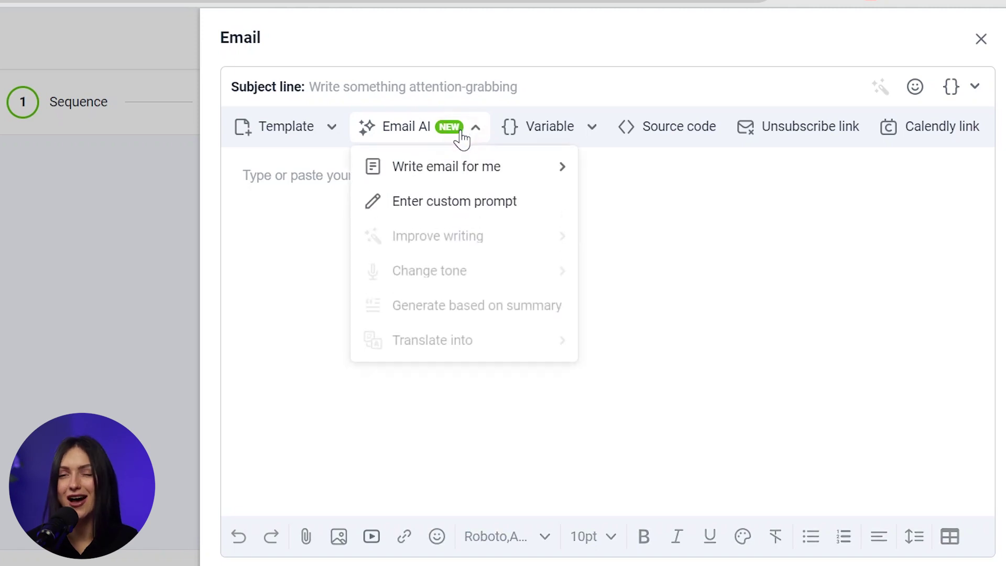
click(645, 206)
text(design agency provides)
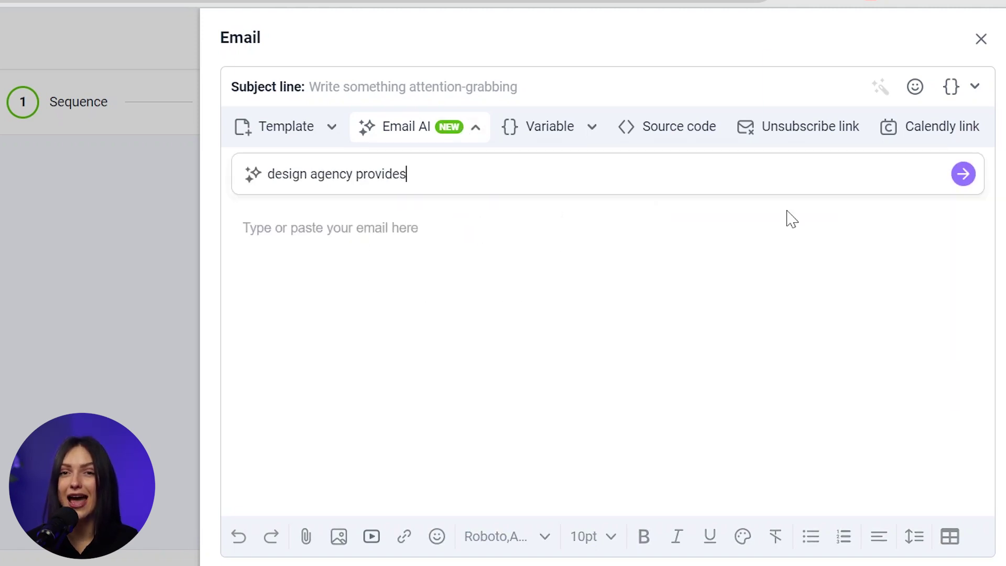
text( design services from)
click(964, 174)
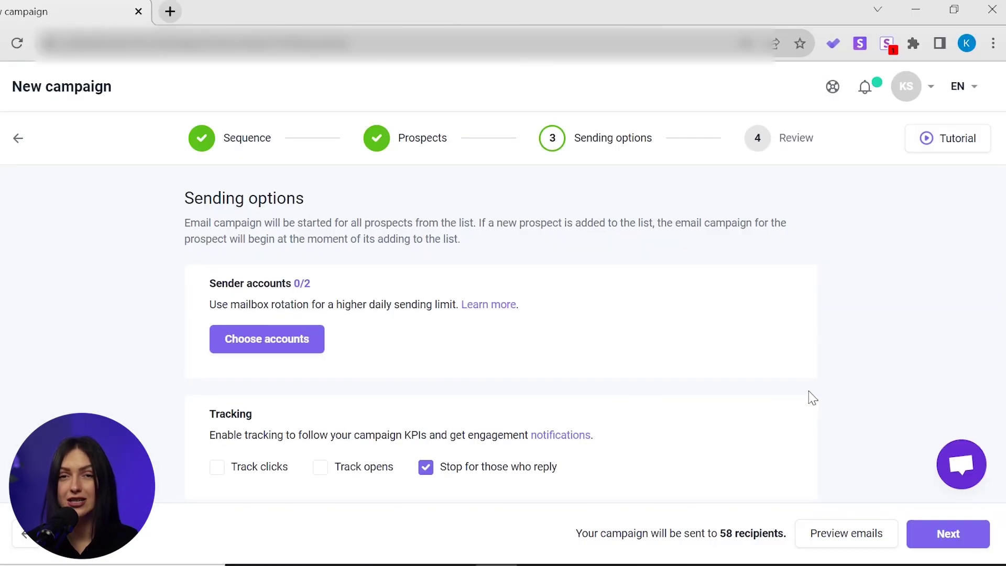
- Save the snov.io and Gmail mailboxes as senders, for a combined daily limit of 54
click(263, 346)
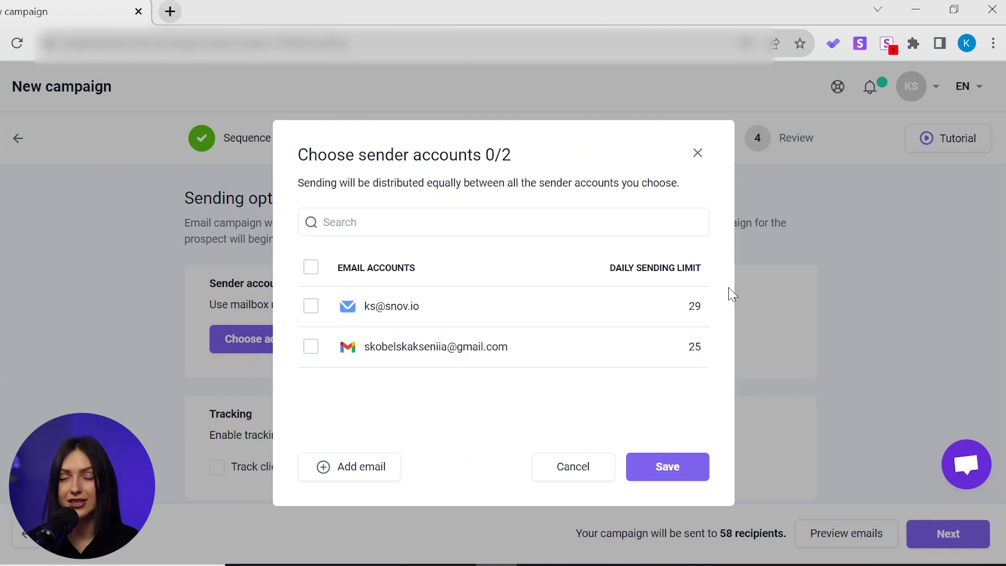
click(310, 309)
click(310, 351)
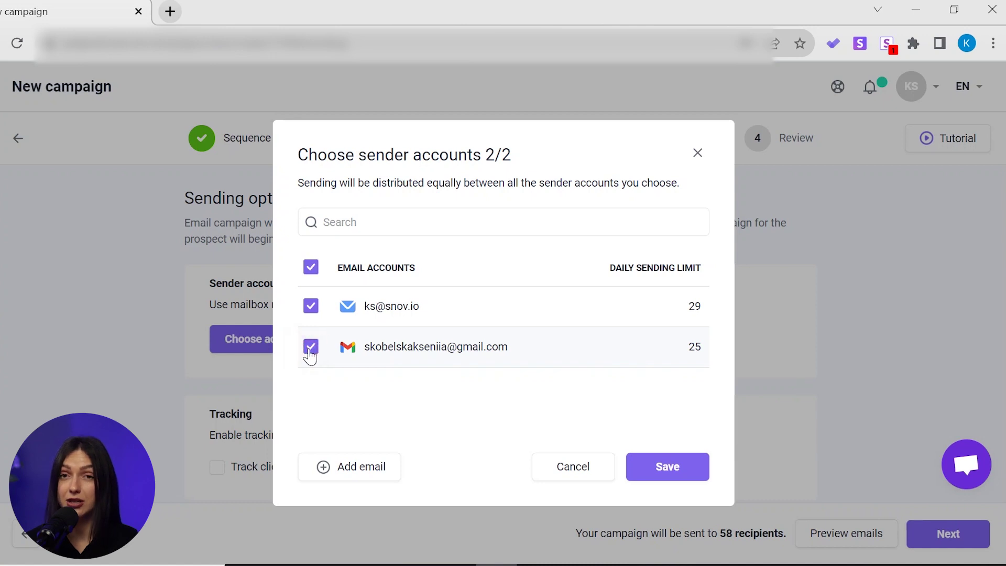
click(681, 476)
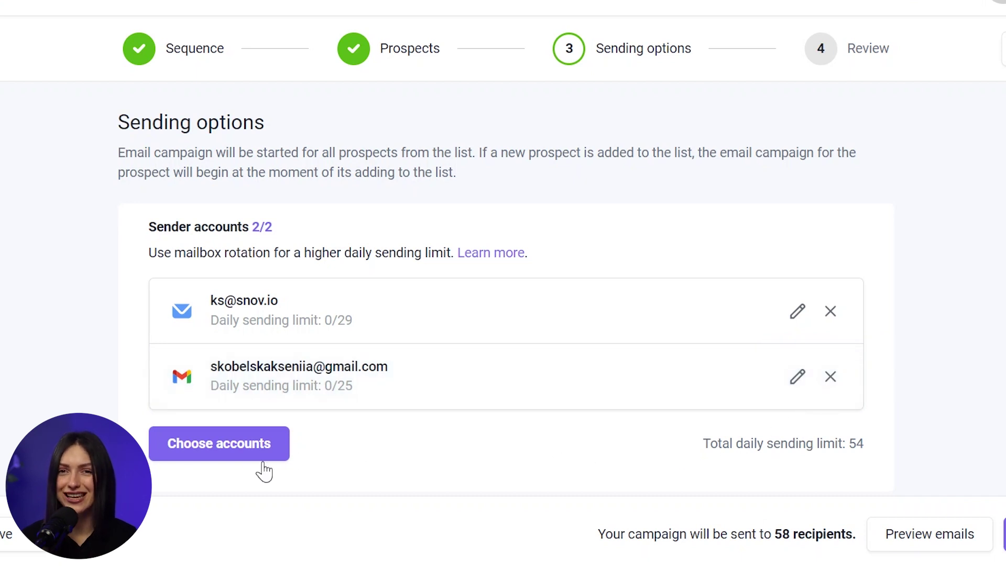
- Re-save the CEO campaign's senders with both snov.io and Gmail mailboxes still selected
click(242, 450)
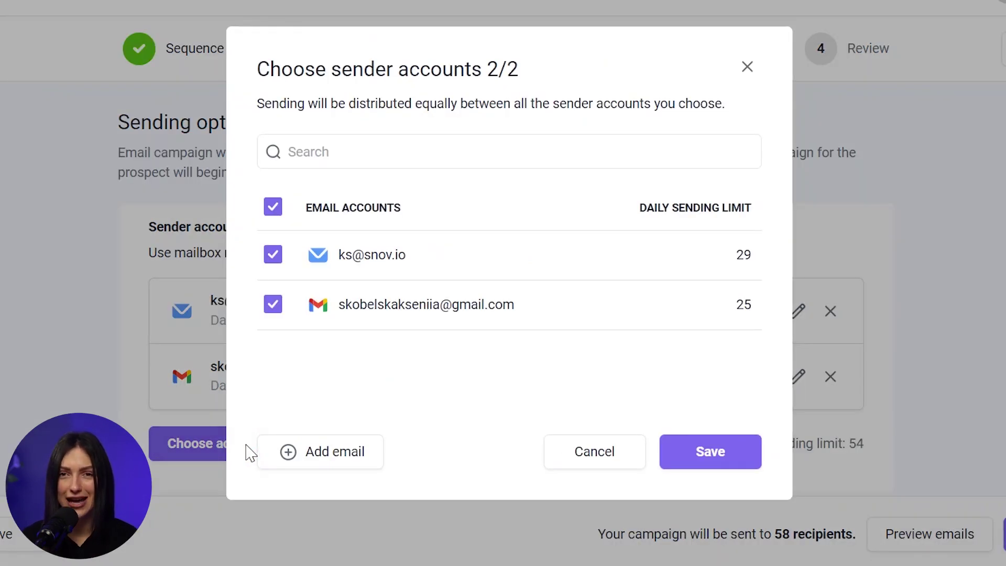
click(273, 255)
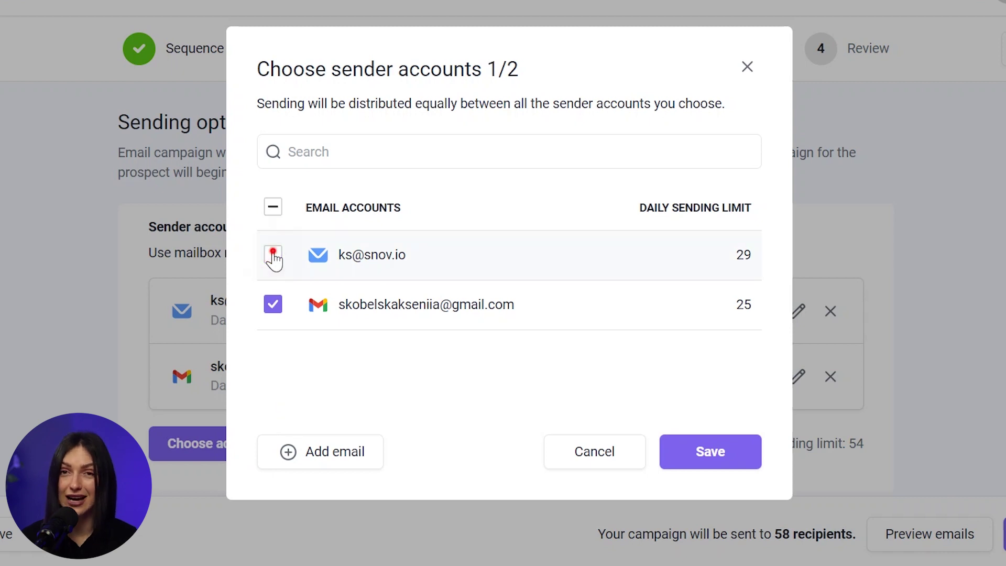
click(273, 254)
click(704, 454)
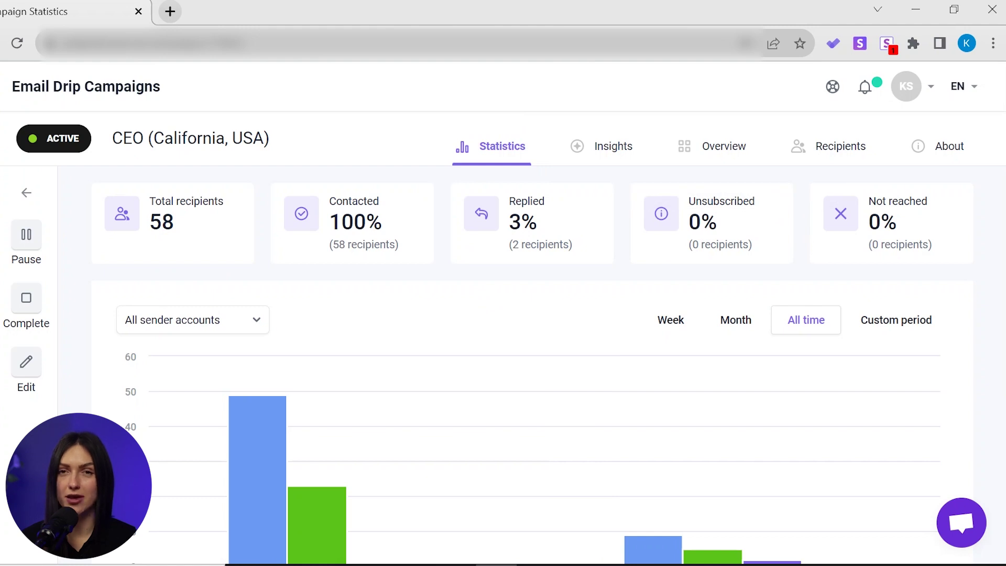
scroll(503, 338, down, 1)
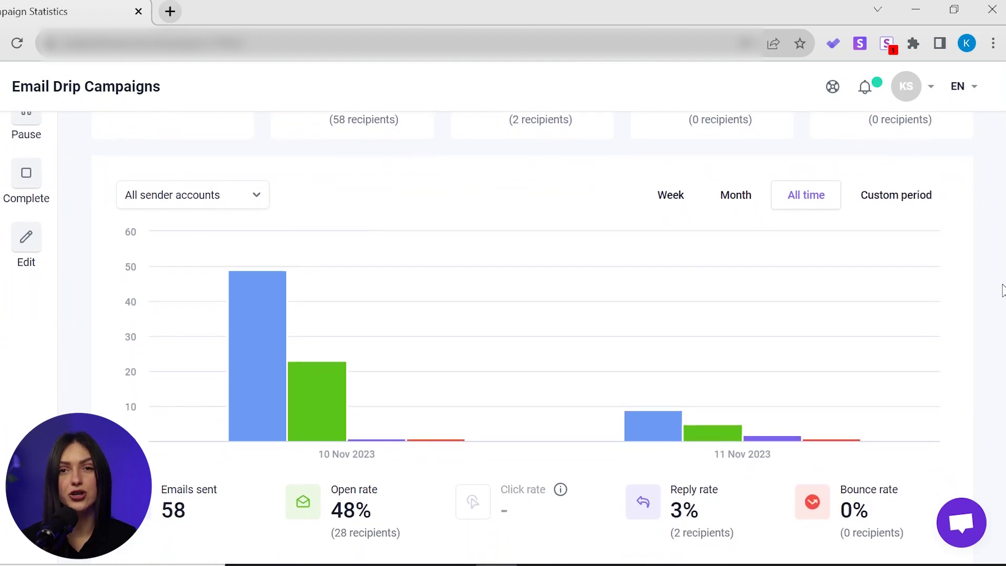
- Filter the statistics chart to the snov.io sender: 24 sent, 42% opened
drag(1001, 237, 1000, 309)
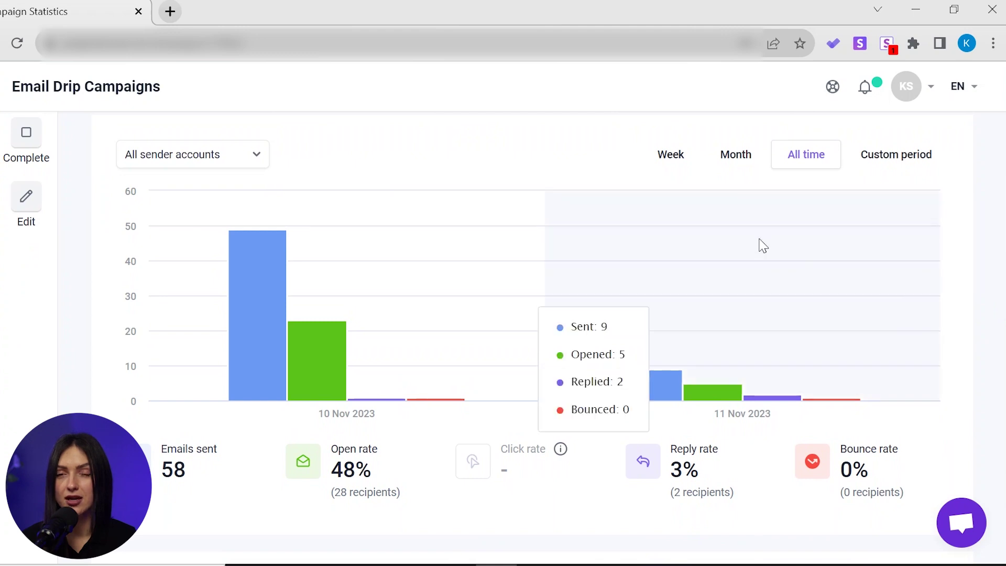
click(250, 156)
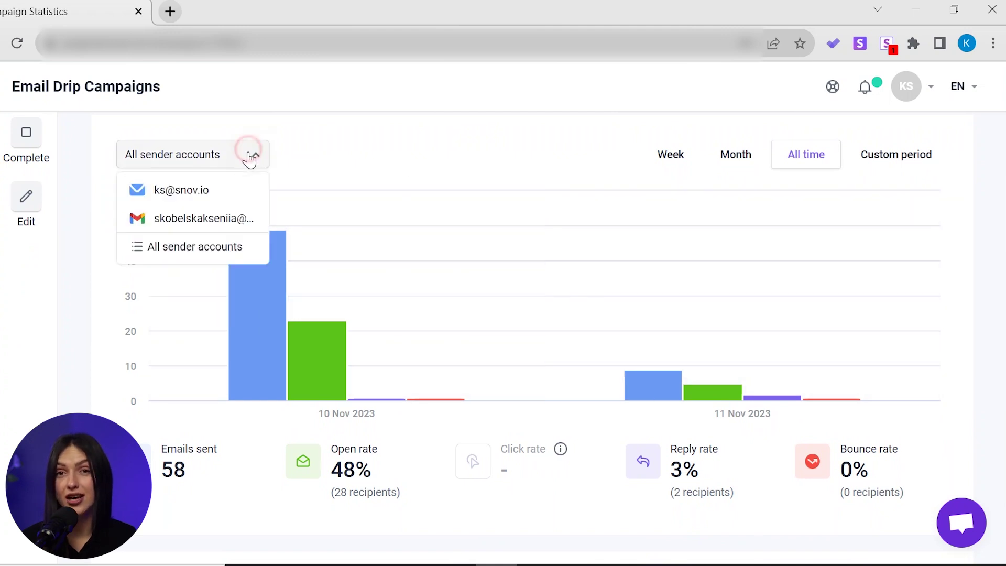
click(233, 191)
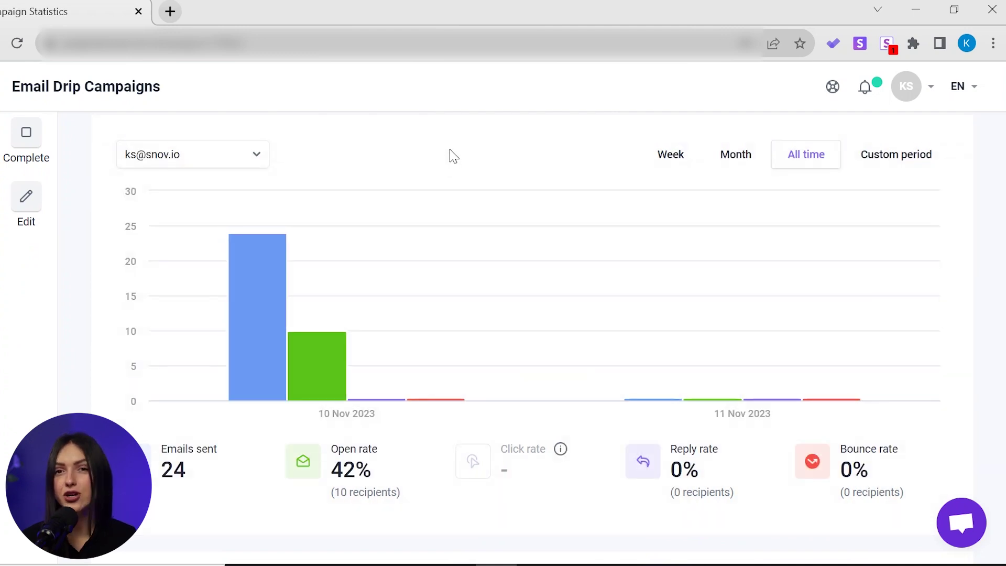